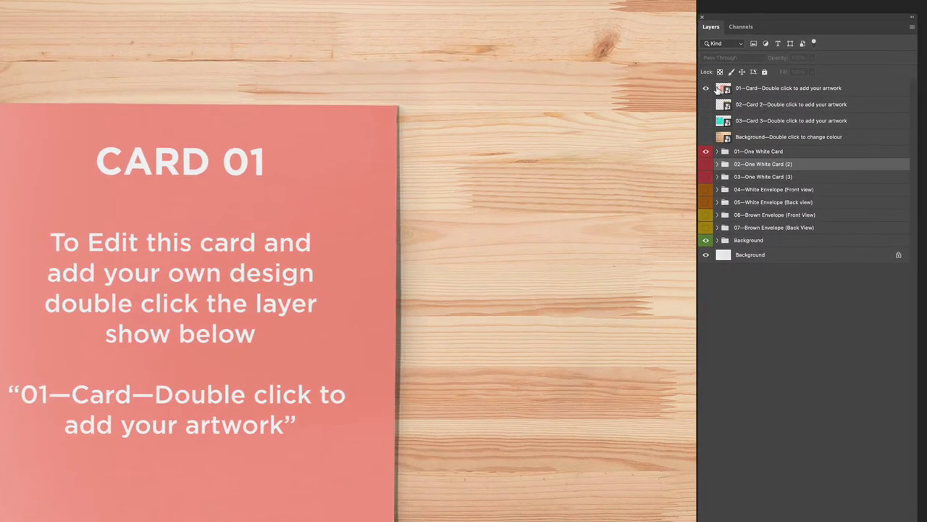
Open the first card's artwork smart object and check the existing SUPER MUM layer, leaving it hidden
{"action": "left_click", "coordinate": [721, 88]}
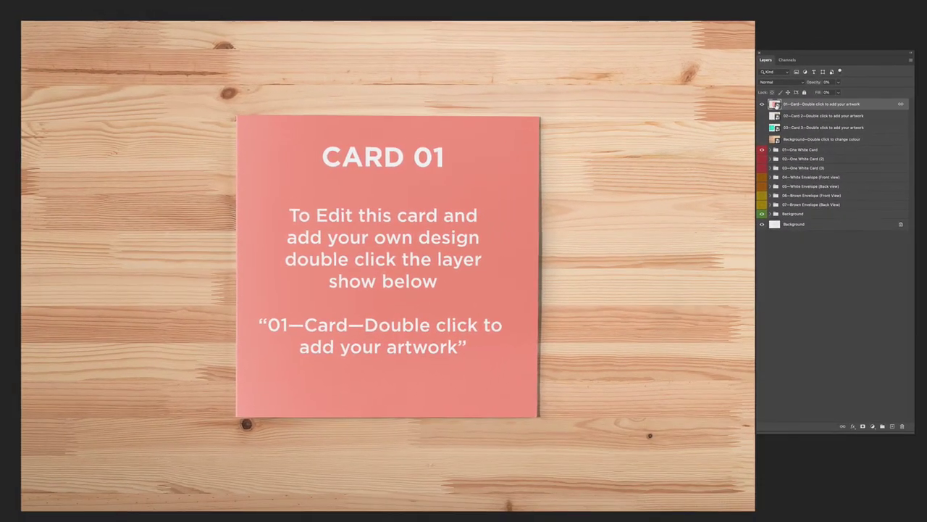
{"action": "double_click", "coordinate": [775, 105]}
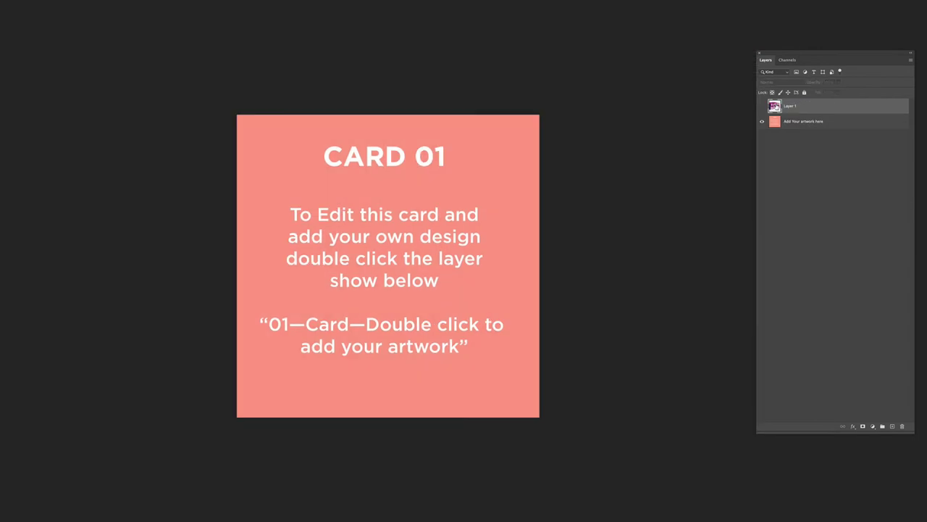
{"action": "left_click", "coordinate": [763, 107]}
{"action": "left_click", "coordinate": [762, 107]}
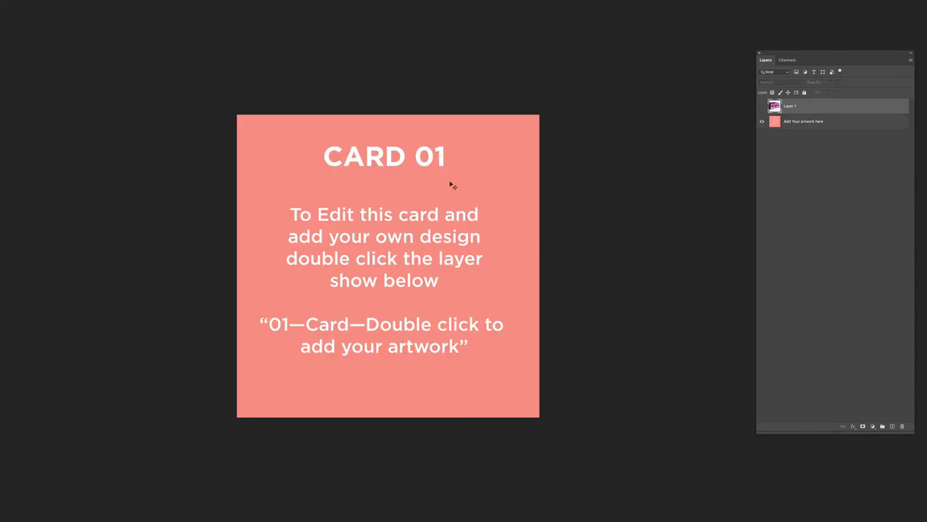
Paste the MUM OF A KIND artwork and scale it to cover the whole card
{"action": "key", "text": "ctrl+v"}
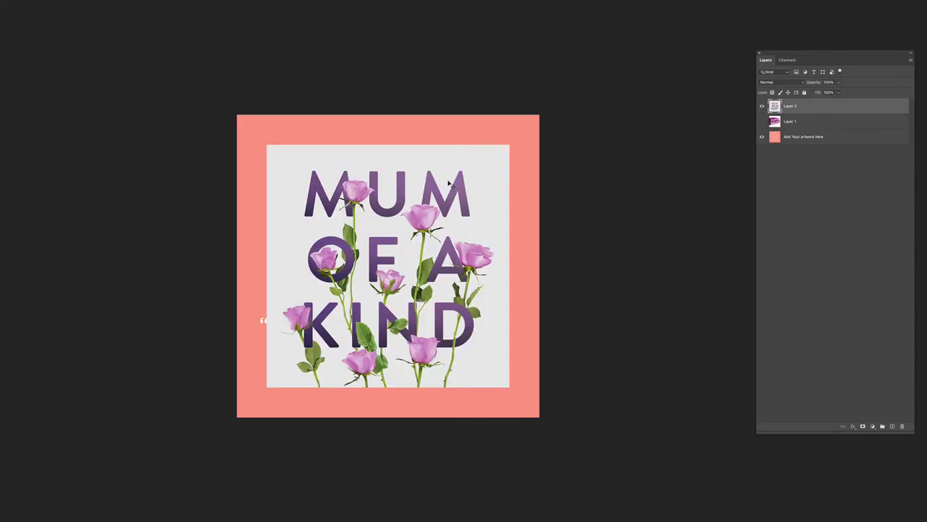
{"action": "key", "text": "ctrl+t"}
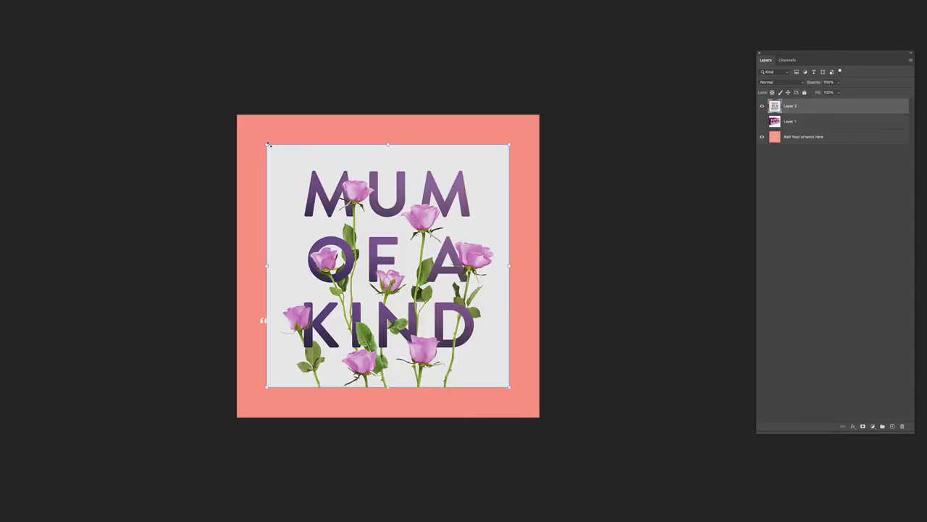
{"action": "left_click_drag", "start_coordinate": [256, 136], "coordinate": [237, 114]}
{"action": "left_click_drag", "start_coordinate": [508, 387], "coordinate": [541, 417]}
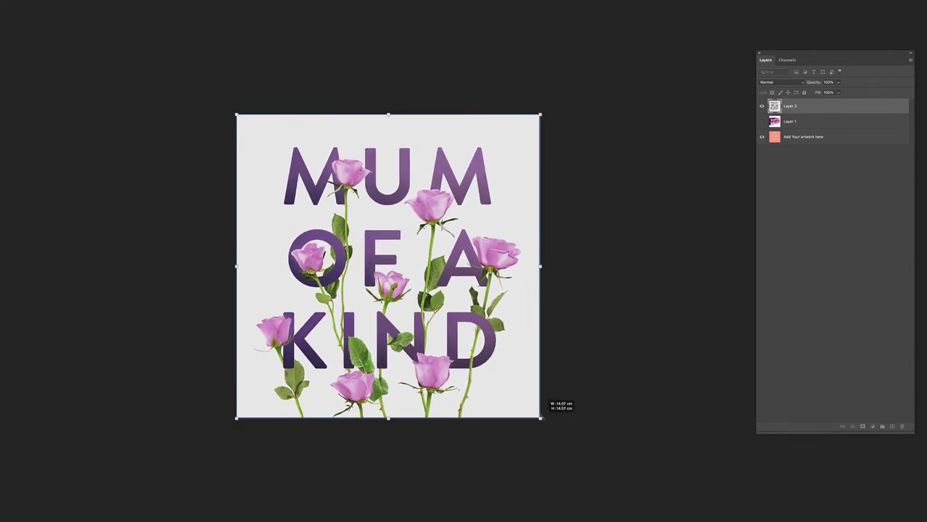
{"action": "key", "text": "Return"}
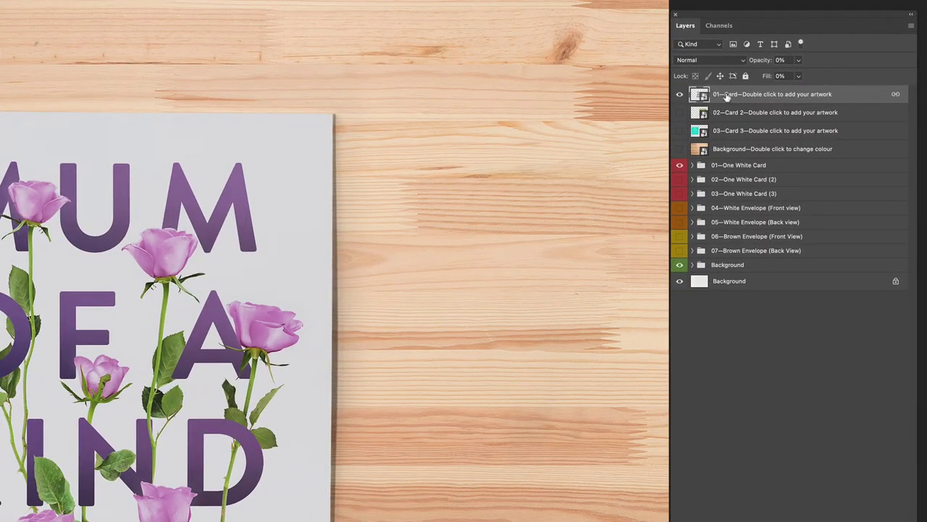
Move the 01—One White Card group left so it sits centred on the wooden tabletop
{"action": "left_click", "coordinate": [735, 164]}
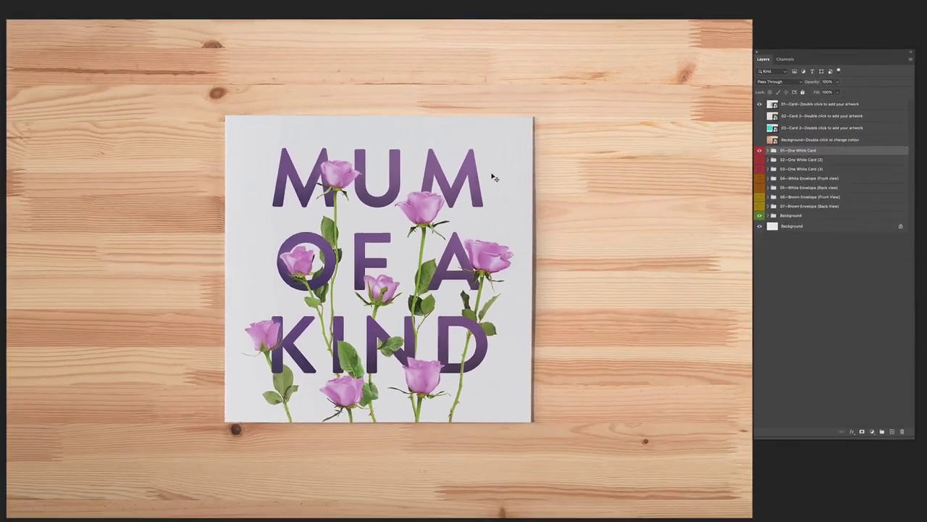
{"action": "left_click_drag", "start_coordinate": [451, 180], "coordinate": [516, 141]}
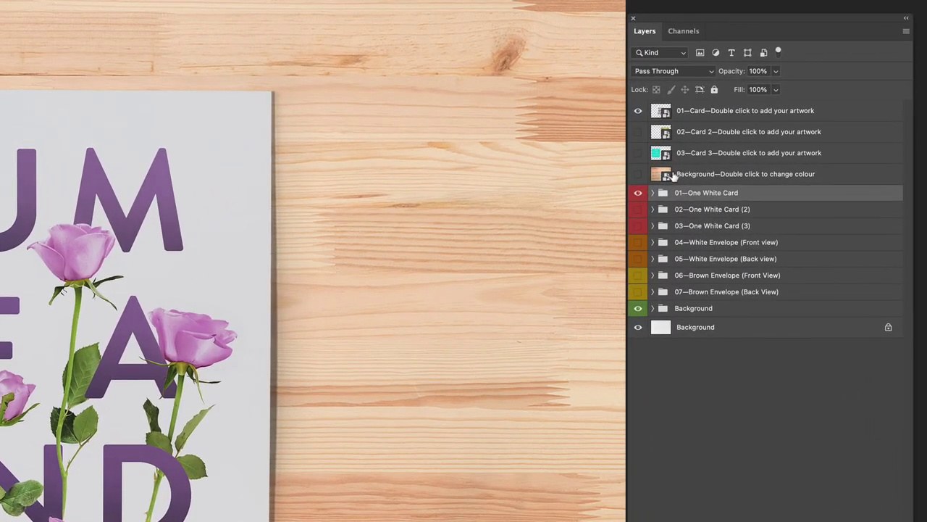
{"action": "left_click", "coordinate": [667, 176]}
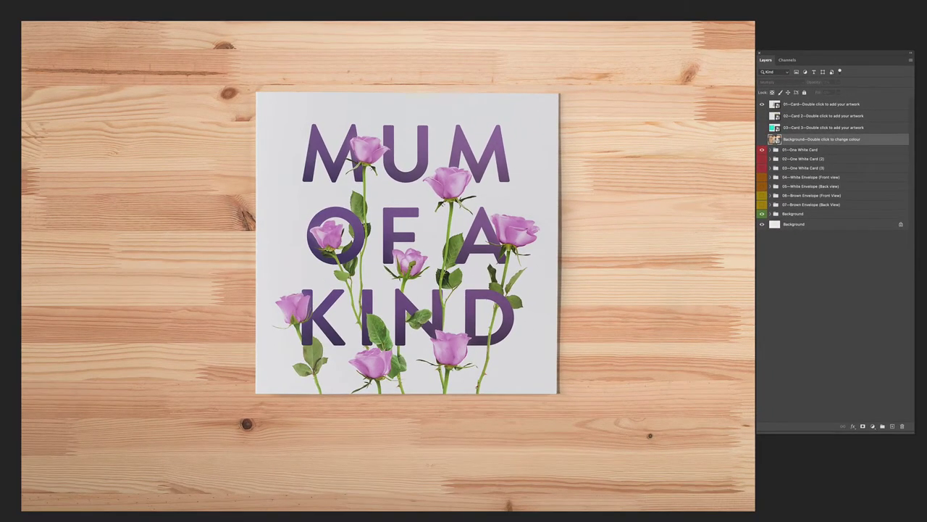
Hide the pre-made backgrounds, fill the colour layer with pale teal #b0e0de, and save
{"action": "double_click", "coordinate": [774, 138]}
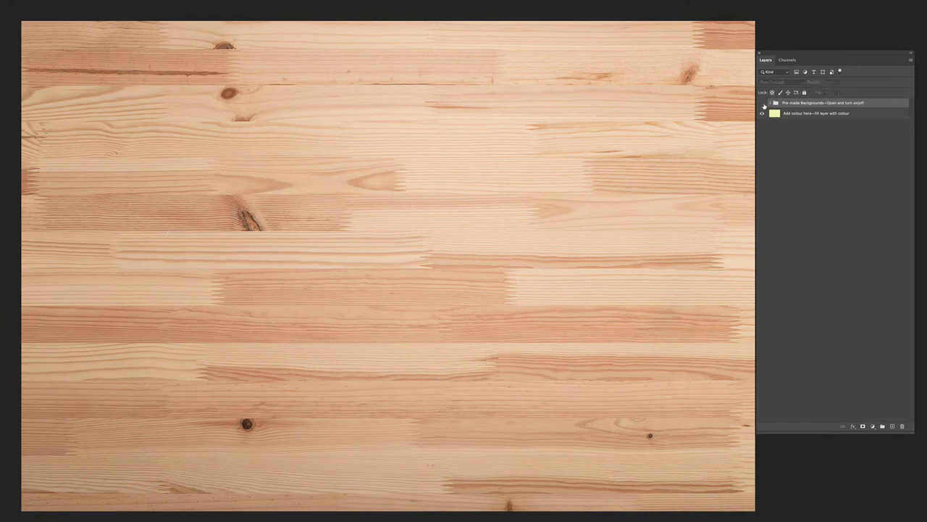
{"action": "left_click", "coordinate": [762, 103]}
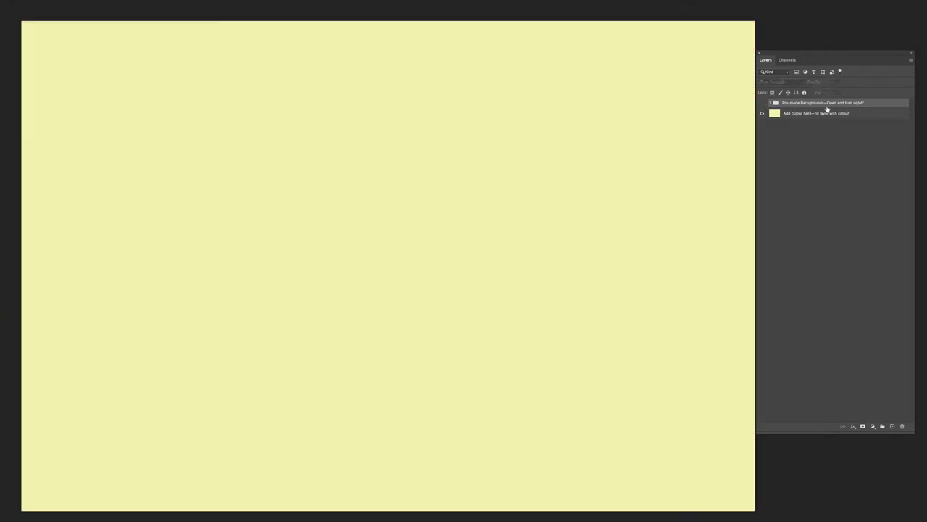
{"action": "left_click", "coordinate": [817, 113]}
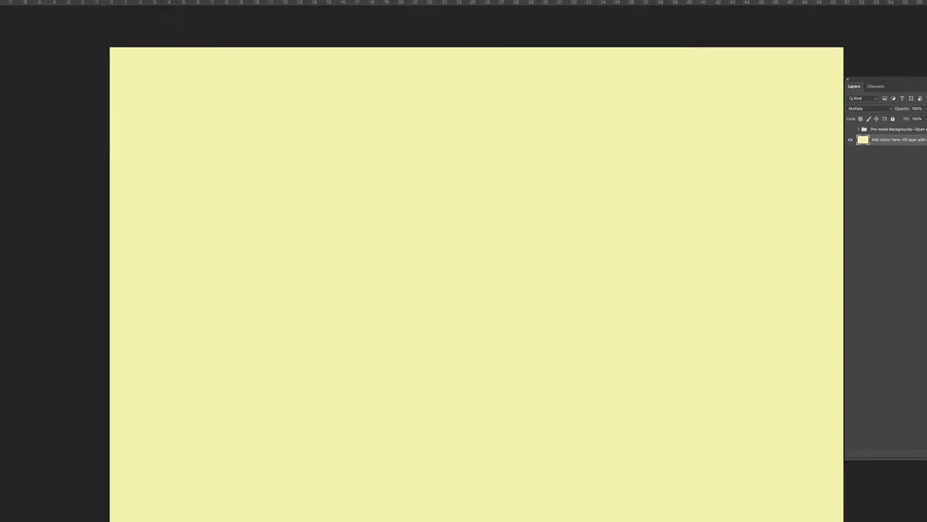
{"action": "left_click", "coordinate": [6, 253]}
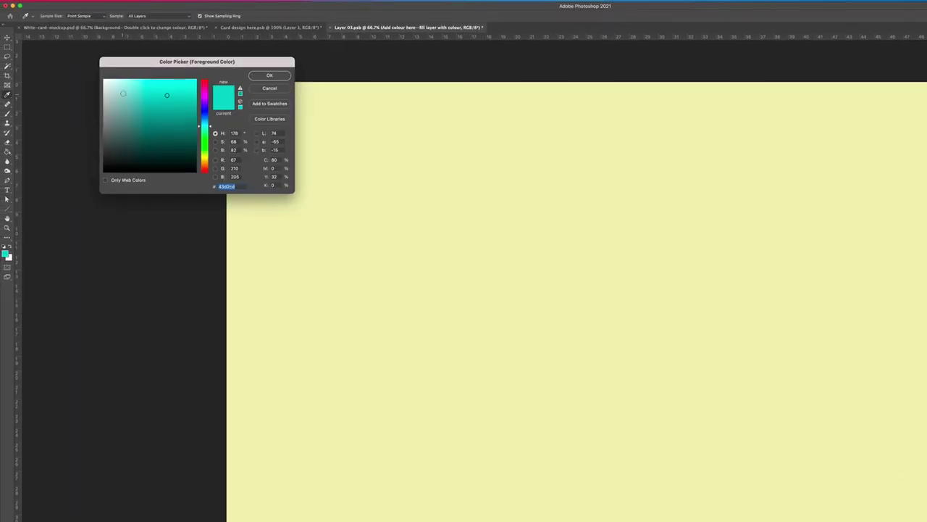
{"action": "left_click", "coordinate": [123, 90]}
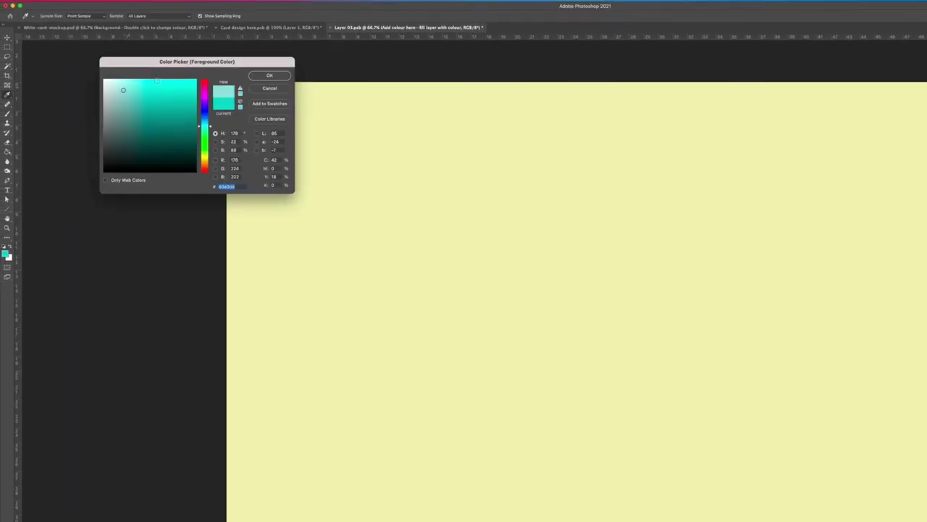
{"action": "left_click", "coordinate": [280, 75]}
{"action": "left_click", "coordinate": [7, 151]}
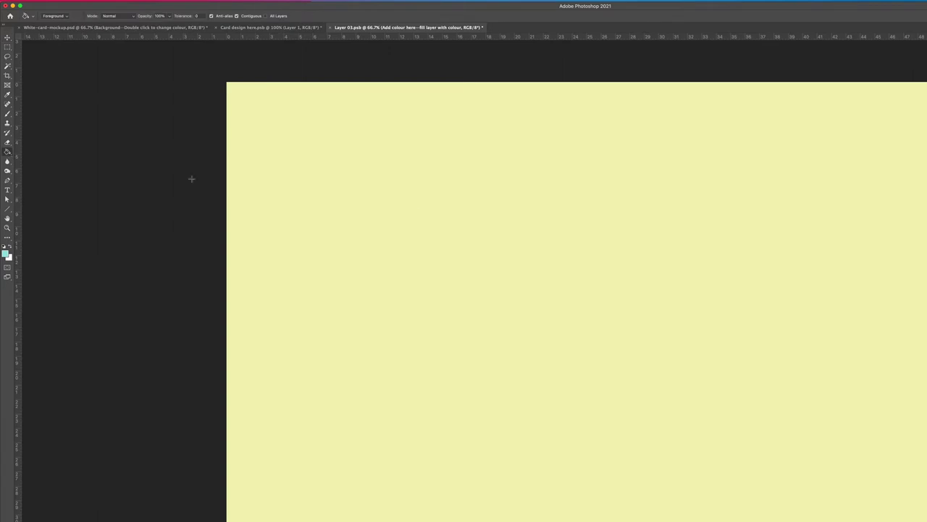
{"action": "left_click", "coordinate": [419, 212]}
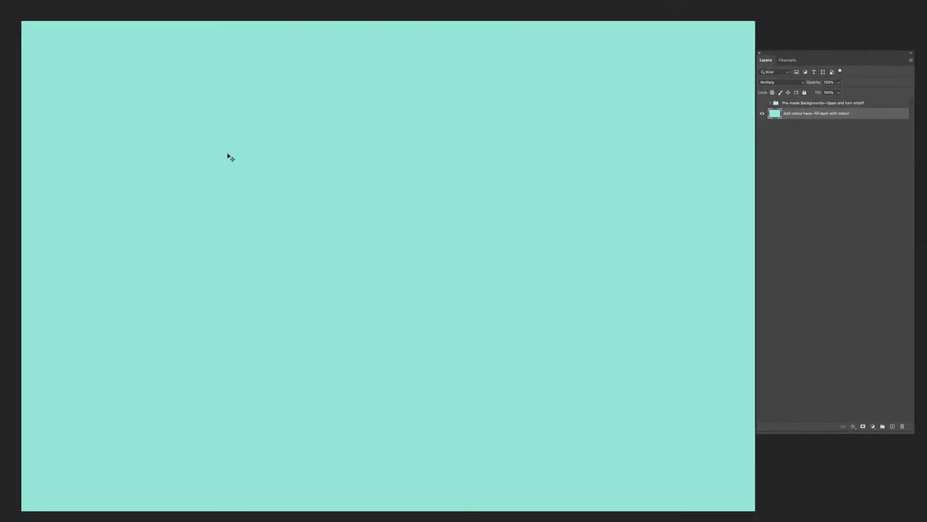
{"action": "key", "text": "super+s"}
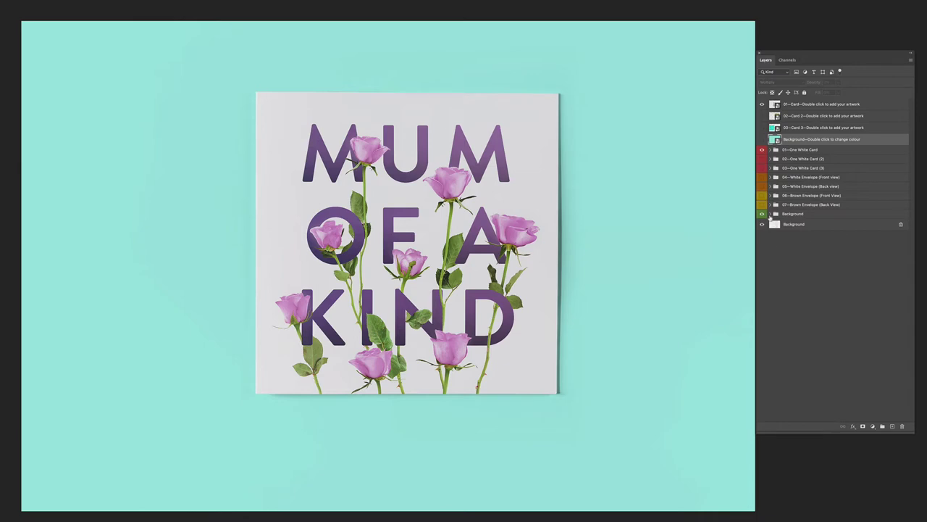
Expand the Background group and raise the Lighten background layer's opacity slightly
{"action": "left_click", "coordinate": [771, 214]}
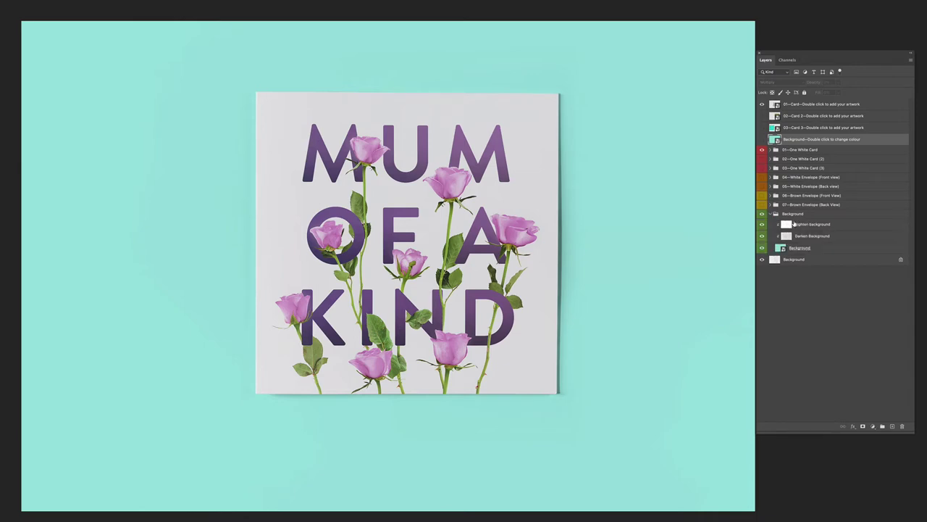
{"action": "left_click", "coordinate": [794, 224]}
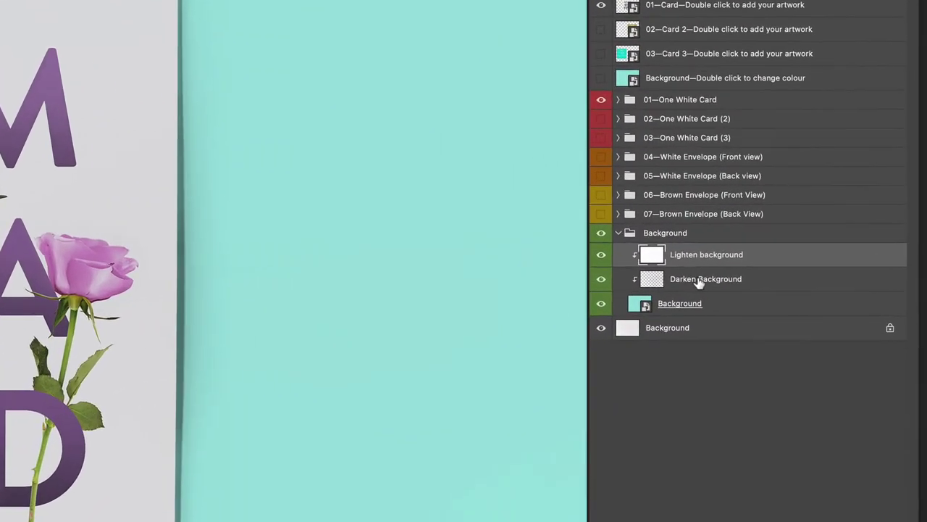
{"action": "left_click", "coordinate": [781, 247]}
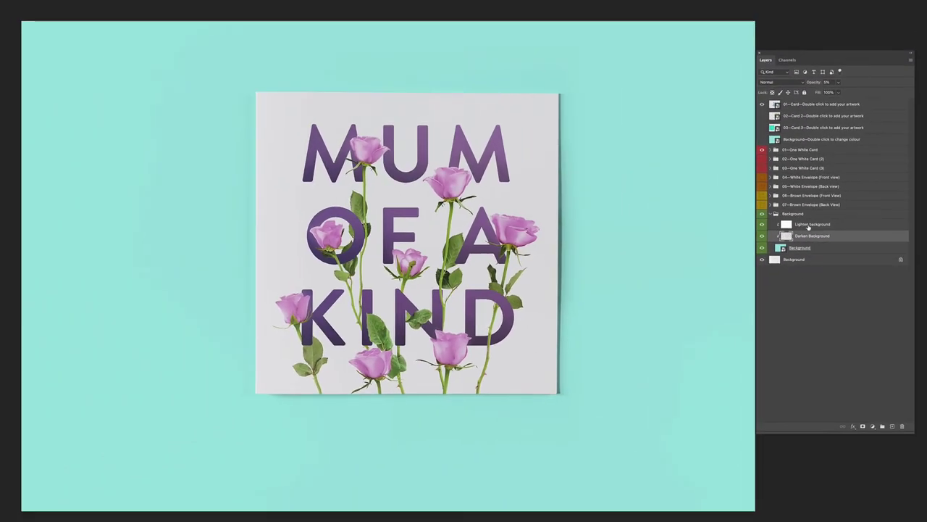
{"action": "left_click", "coordinate": [809, 225]}
{"action": "left_click", "coordinate": [839, 83]}
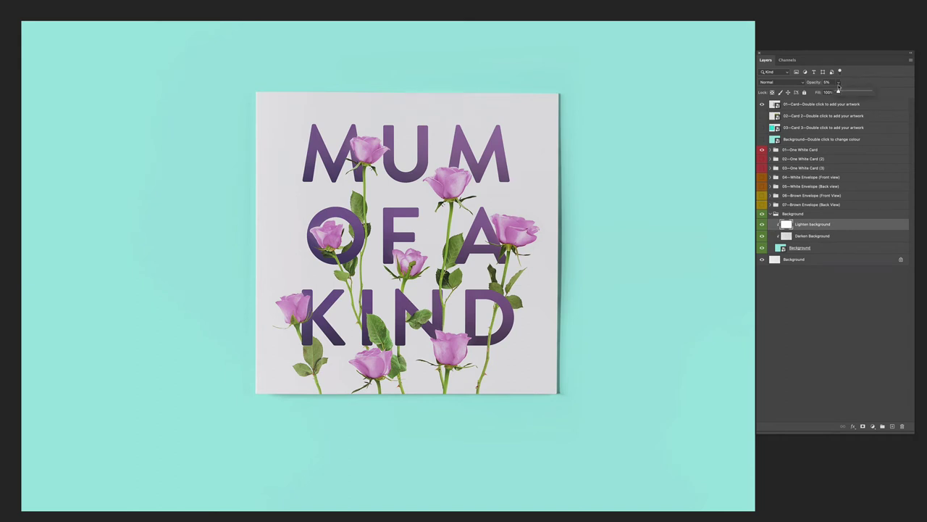
{"action": "left_click_drag", "start_coordinate": [844, 92], "coordinate": [847, 92]}
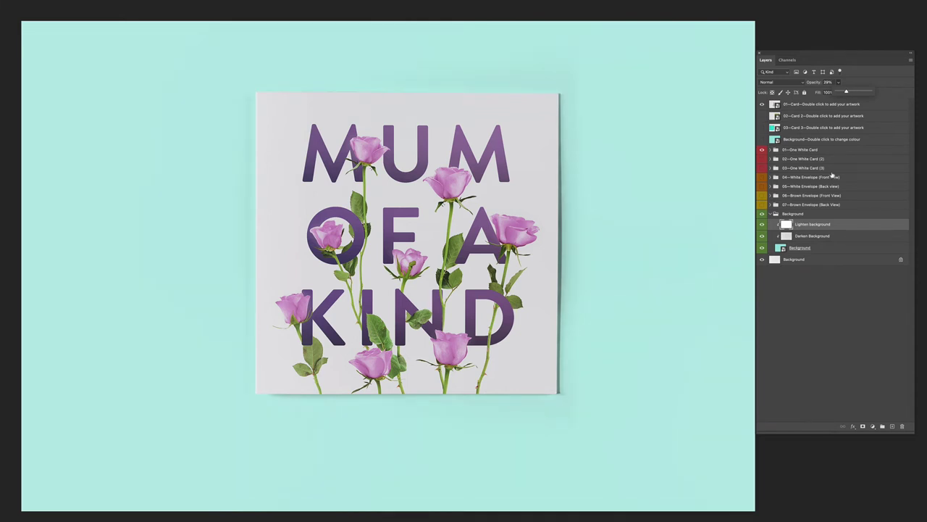
Leave the Darken Background opacity at 47% and set Lighten background opacity to 5%
{"action": "left_click", "coordinate": [800, 238]}
{"action": "left_click", "coordinate": [839, 84]}
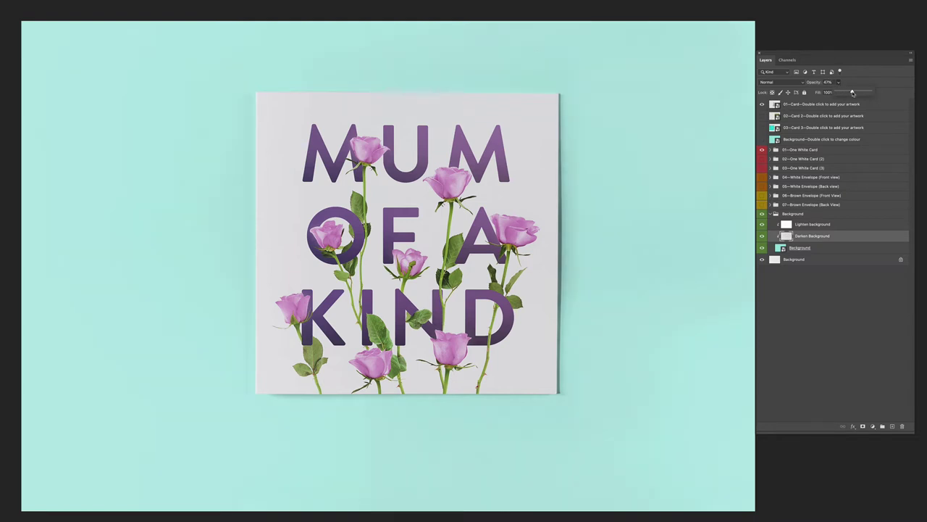
{"action": "left_click", "coordinate": [828, 82]}
{"action": "double_click", "coordinate": [828, 81]}
{"action": "left_click", "coordinate": [806, 225]}
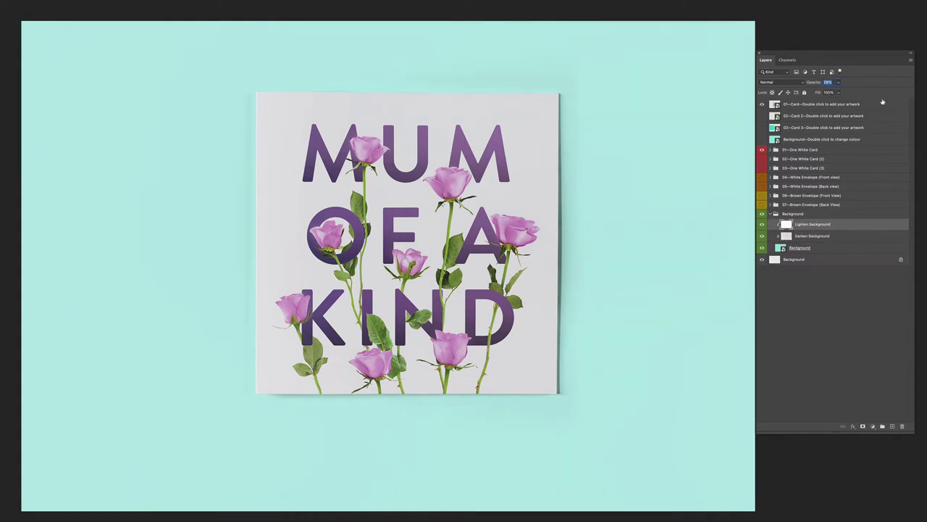
{"action": "type", "text": "6"}
{"action": "key", "text": "Return"}
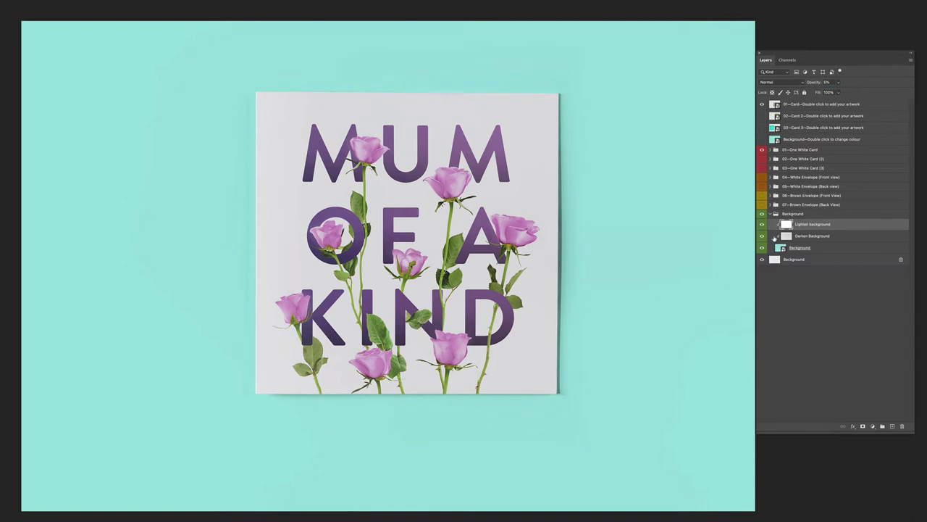
{"action": "left_click", "coordinate": [772, 215]}
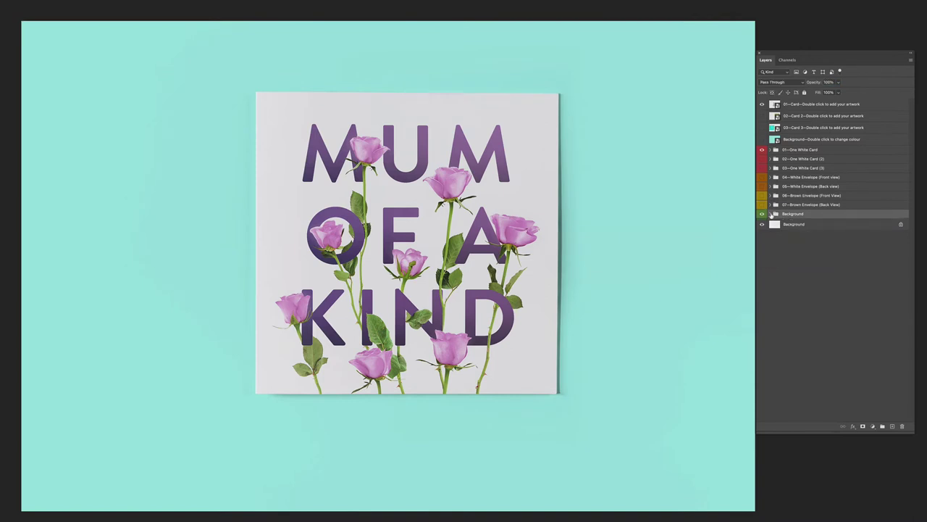
{"action": "left_click", "coordinate": [761, 214]}
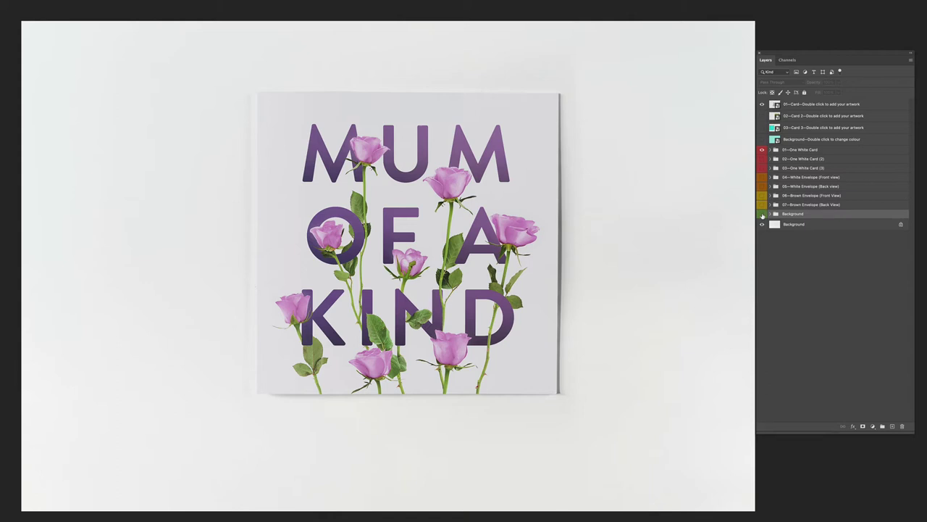
{"action": "left_click", "coordinate": [761, 214]}
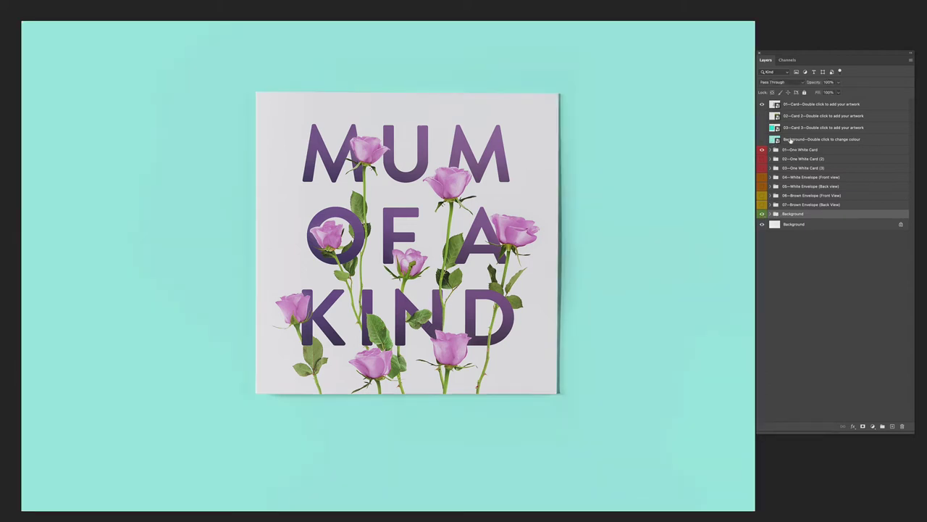
{"action": "left_click", "coordinate": [819, 138]}
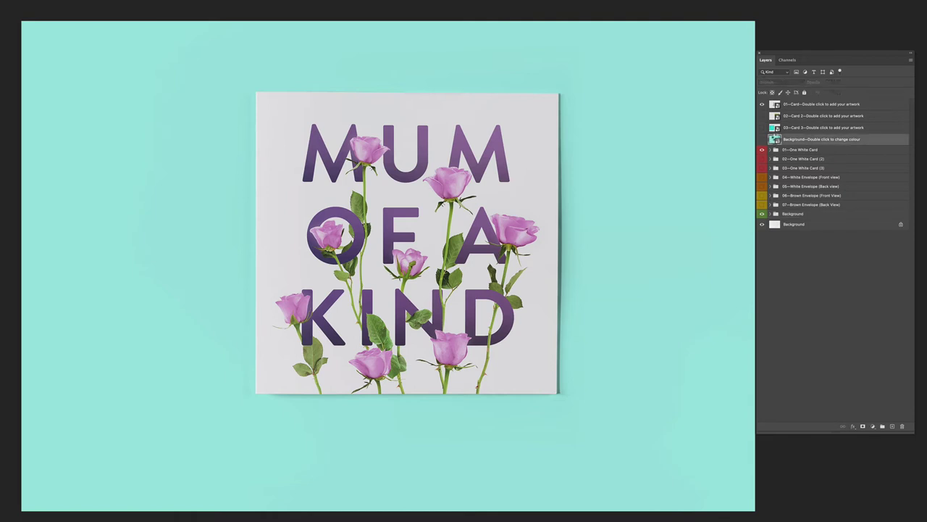
Show the pre-made backgrounds and cycle through Ash laminate, Red Ash and White Marble 2, ending on White Marble 1
{"action": "double_click", "coordinate": [774, 137]}
{"action": "left_click", "coordinate": [761, 104]}
{"action": "left_click", "coordinate": [770, 103]}
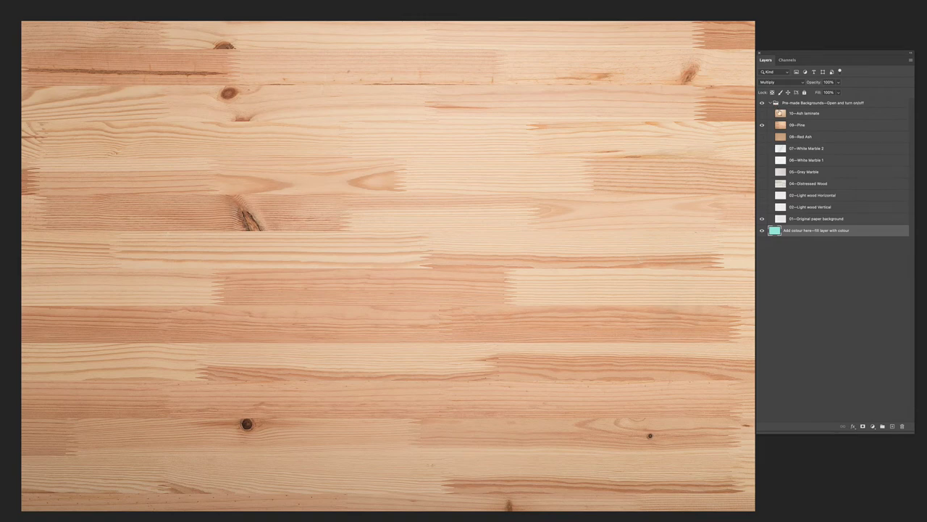
{"action": "left_click", "coordinate": [802, 106]}
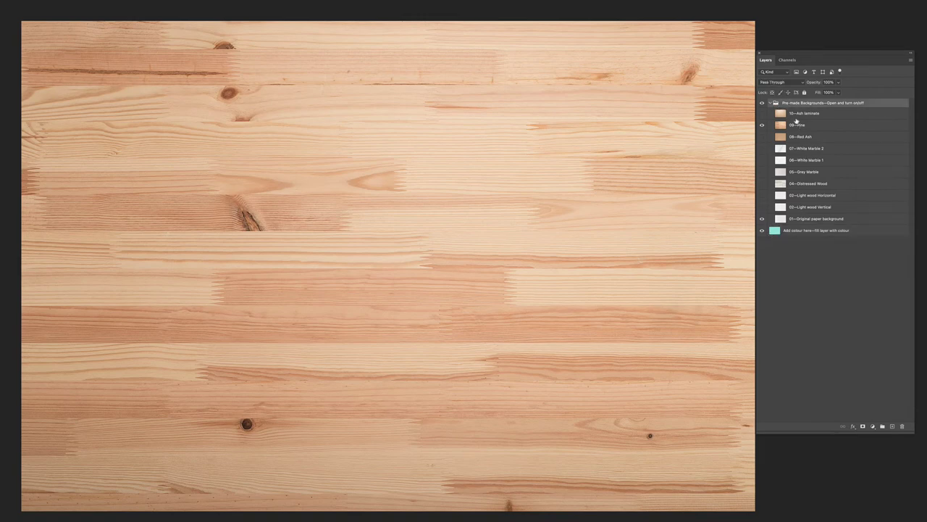
{"action": "left_click", "coordinate": [801, 114]}
{"action": "left_click", "coordinate": [761, 125]}
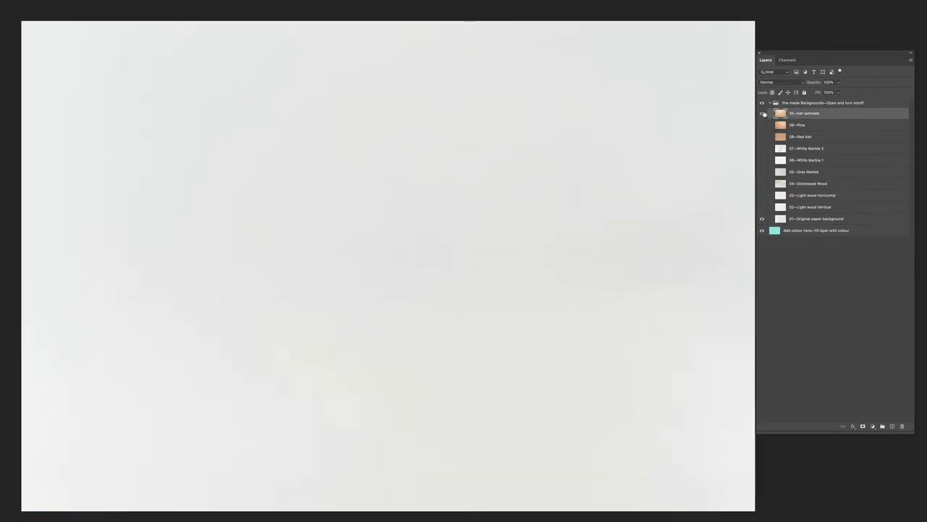
{"action": "left_click", "coordinate": [762, 114]}
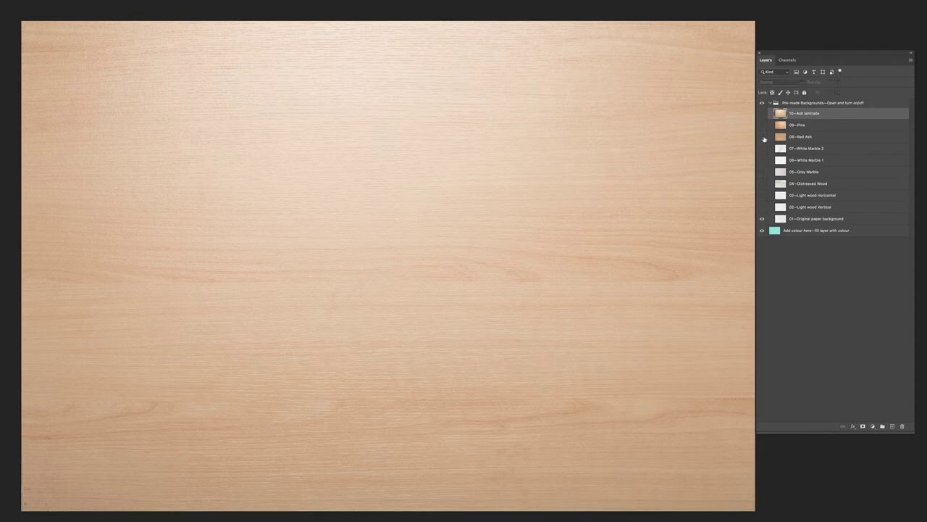
{"action": "left_click", "coordinate": [763, 137]}
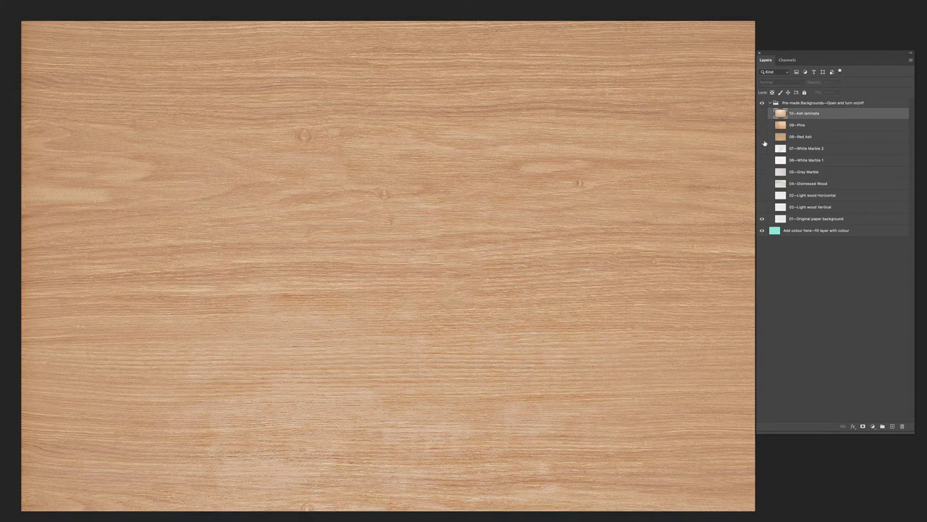
{"action": "left_click", "coordinate": [762, 150]}
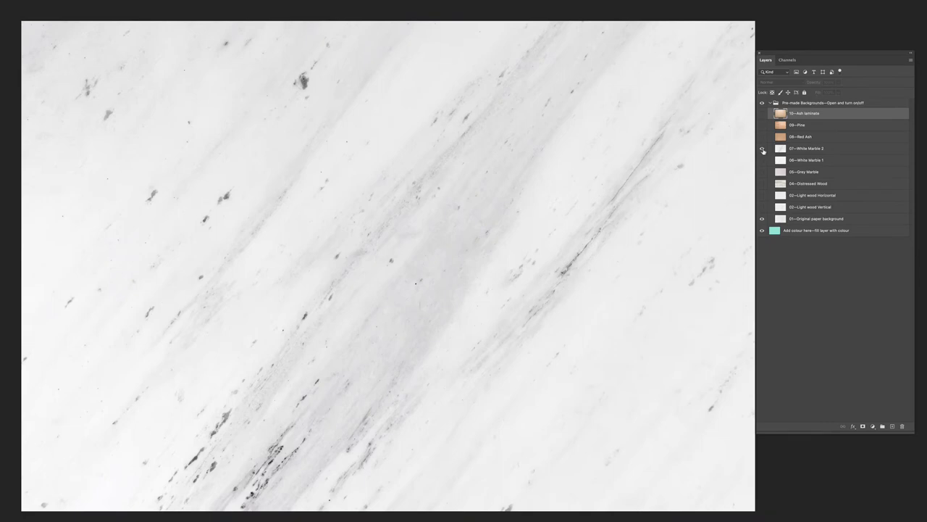
{"action": "left_click", "coordinate": [762, 160]}
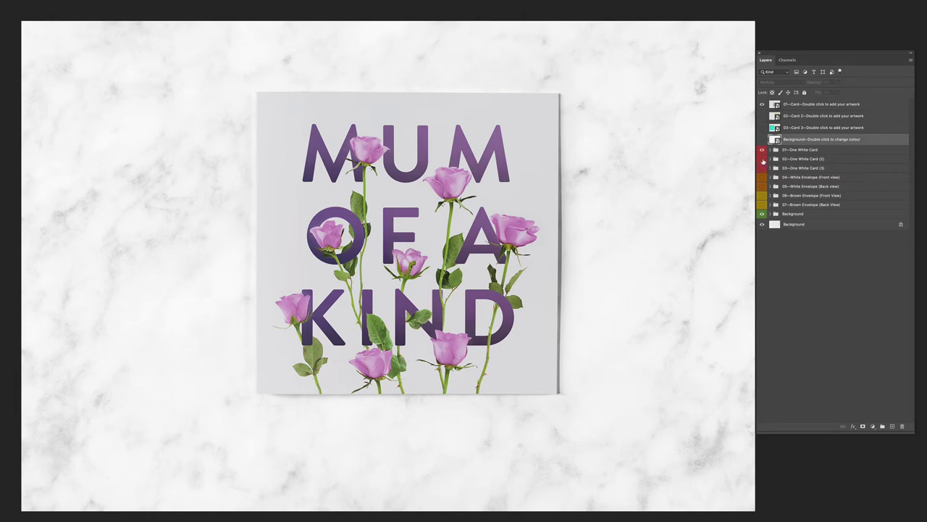
{"action": "left_click", "coordinate": [762, 167]}
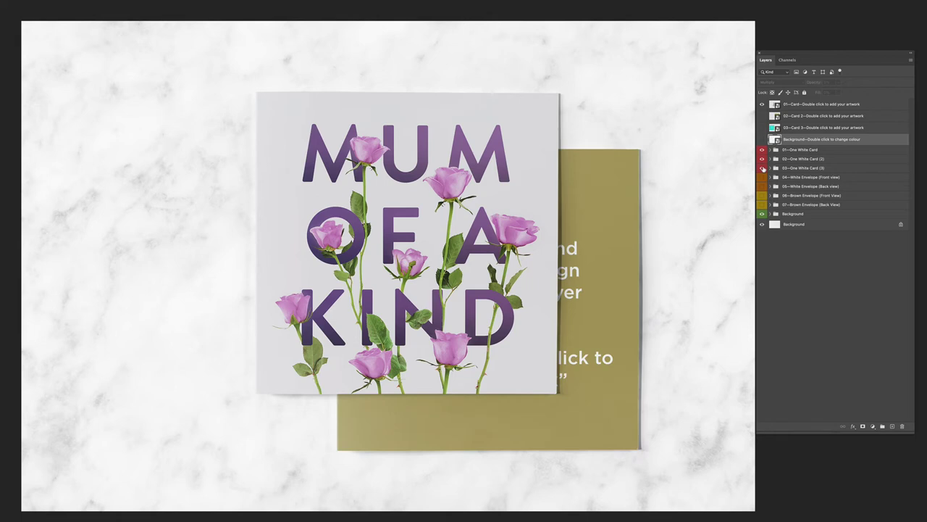
{"action": "left_click", "coordinate": [785, 159]}
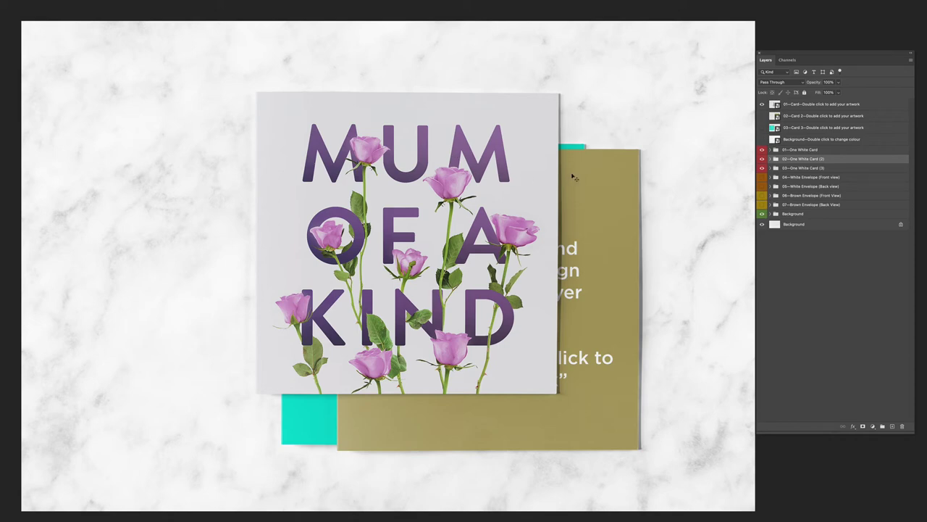
{"action": "left_click_drag", "start_coordinate": [444, 186], "coordinate": [274, 176]}
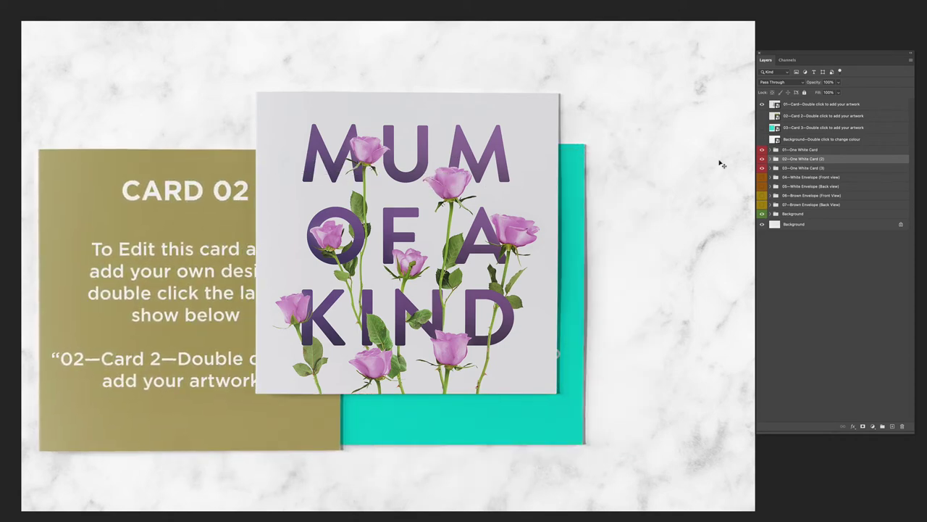
{"action": "left_click", "coordinate": [791, 168]}
{"action": "mouse_move", "coordinate": [675, 237]}
{"action": "left_mouse_down"}
{"action": "mouse_move", "coordinate": [729, 230]}
{"action": "mouse_move", "coordinate": [687, 240]}
{"action": "left_mouse_up"}
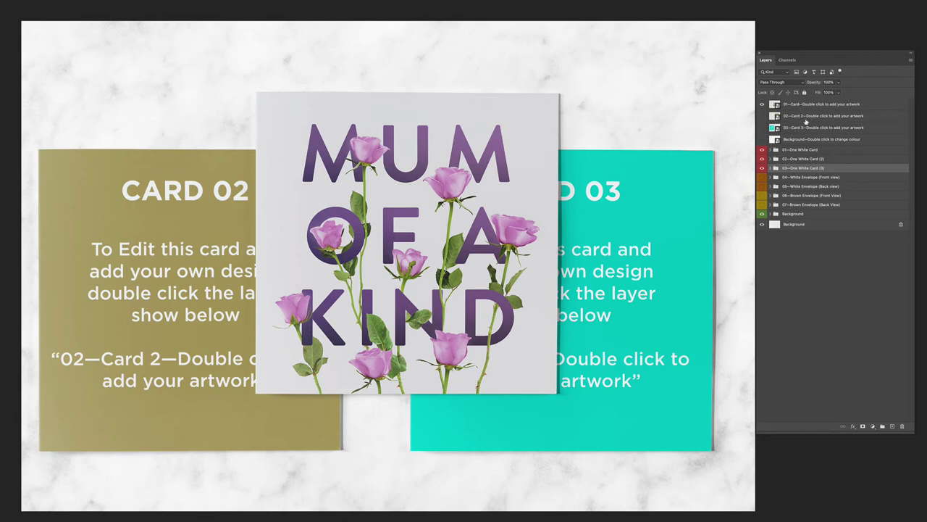
{"action": "left_click_drag", "start_coordinate": [762, 166], "coordinate": [762, 159]}
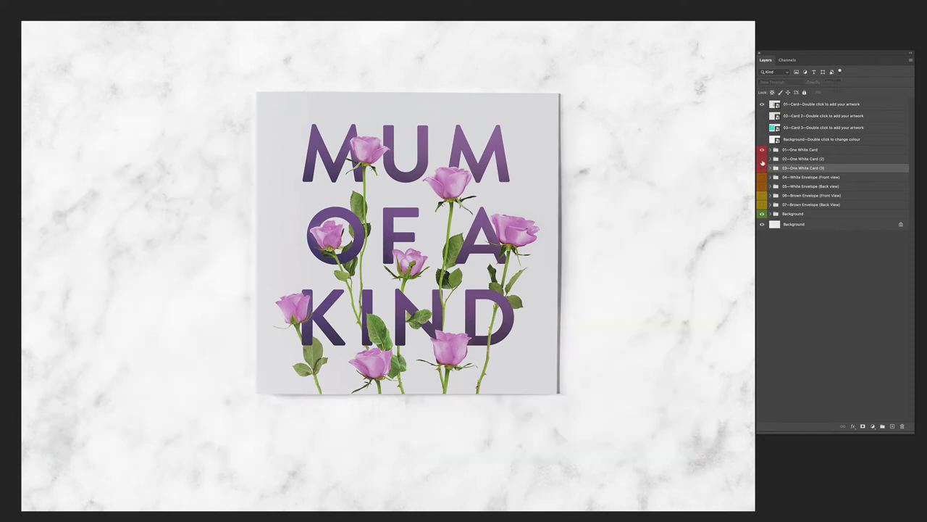
Show the White Envelope front view and move the rose card down to the left
{"action": "left_click", "coordinate": [802, 150]}
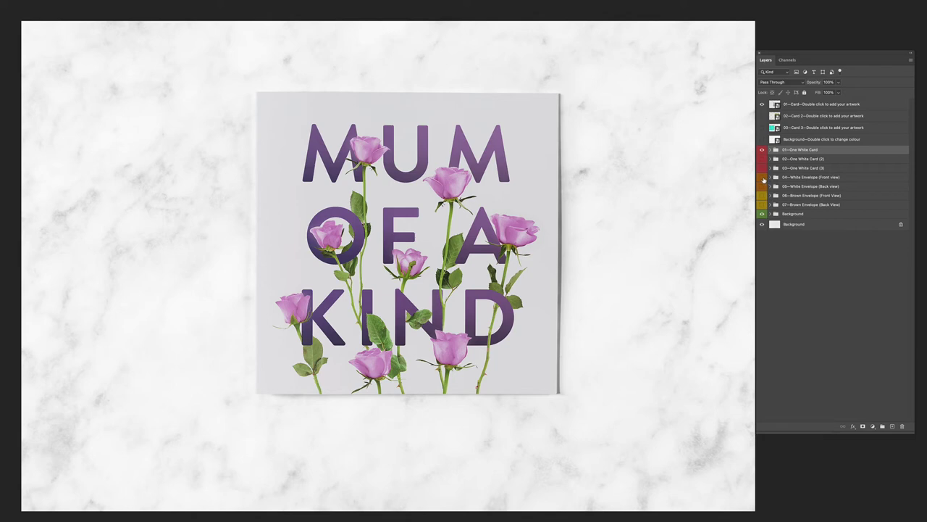
{"action": "left_click", "coordinate": [763, 177]}
{"action": "left_click_drag", "start_coordinate": [276, 273], "coordinate": [428, 212]}
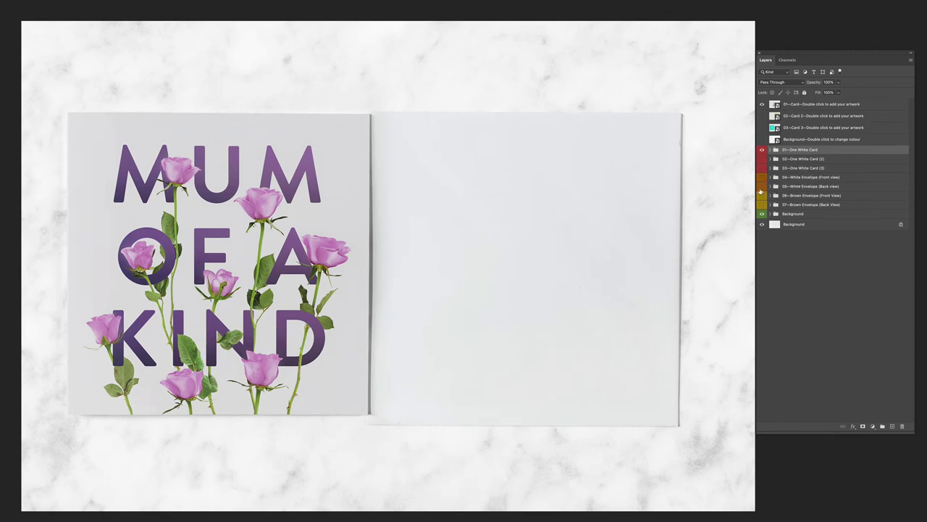
Swap to the White Envelope back view, trying then undoing an envelope move and restacking
{"action": "left_click", "coordinate": [762, 178]}
{"action": "left_click", "coordinate": [762, 187]}
{"action": "left_click", "coordinate": [795, 187]}
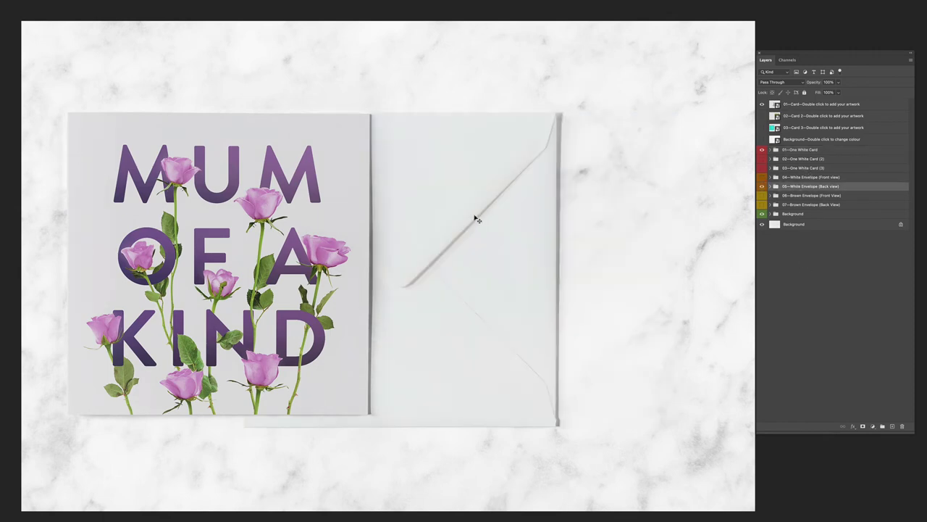
{"action": "left_click_drag", "start_coordinate": [444, 200], "coordinate": [330, 228]}
{"action": "key", "text": "ctrl+z"}
{"action": "left_click_drag", "start_coordinate": [804, 187], "coordinate": [806, 148]}
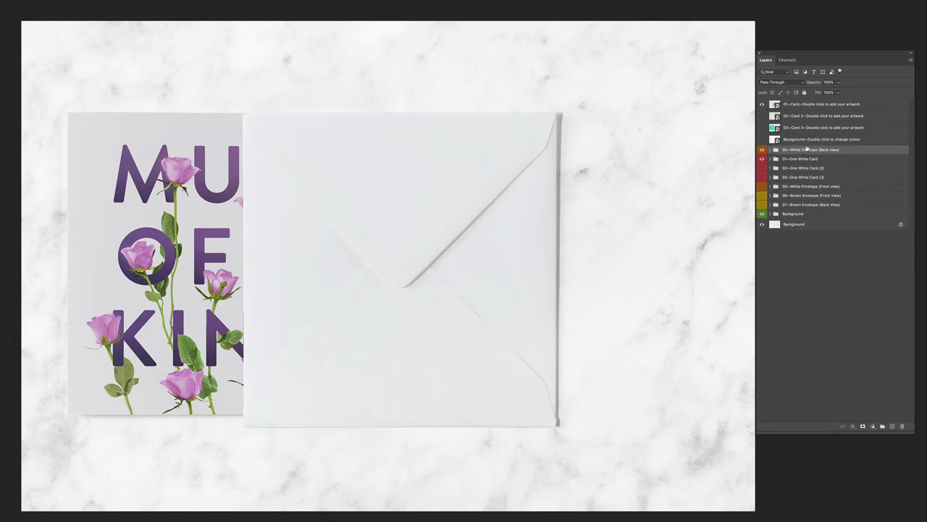
{"action": "key", "text": "ctrl+z"}
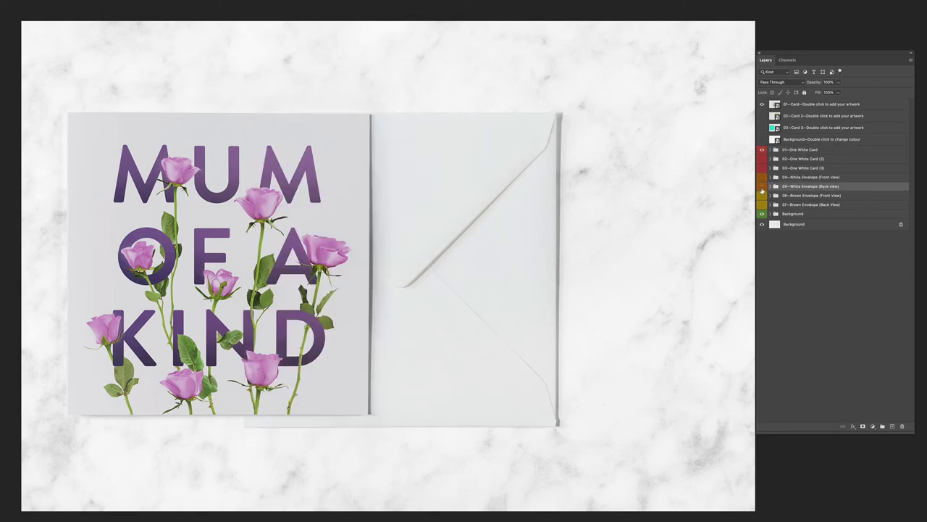
Replace the white envelope with the brown back-view envelope with flap and centre the rose card over it
{"action": "left_click", "coordinate": [762, 186]}
{"action": "left_click", "coordinate": [762, 196]}
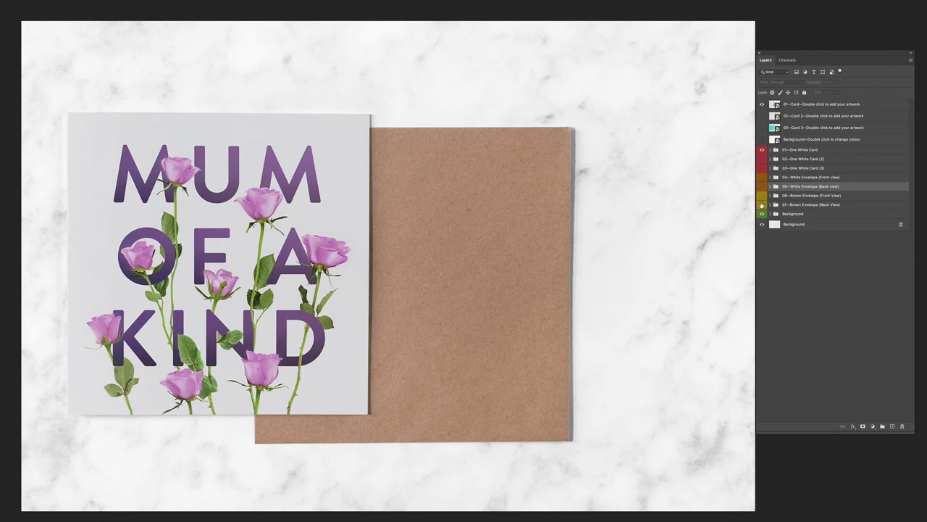
{"action": "left_click", "coordinate": [761, 205]}
{"action": "left_click", "coordinate": [762, 195]}
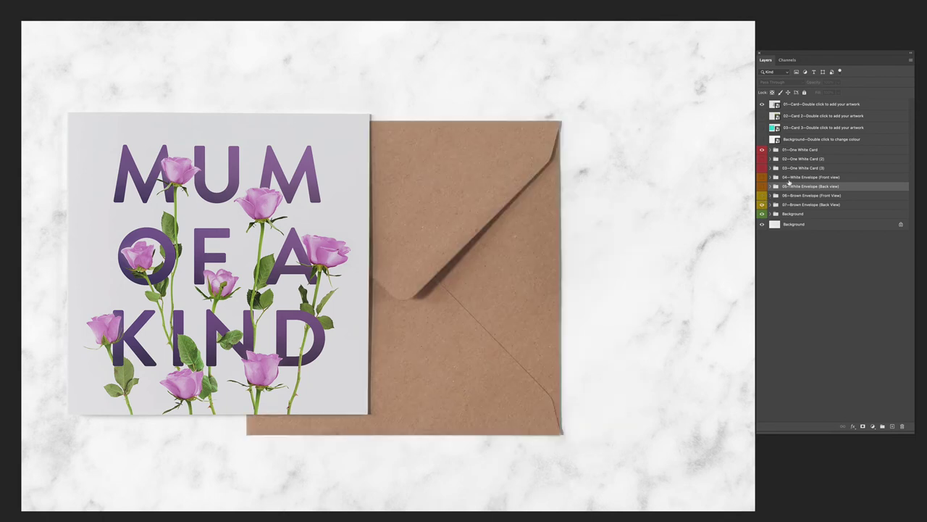
{"action": "left_click", "coordinate": [795, 151]}
{"action": "left_click_drag", "start_coordinate": [377, 193], "coordinate": [423, 182]}
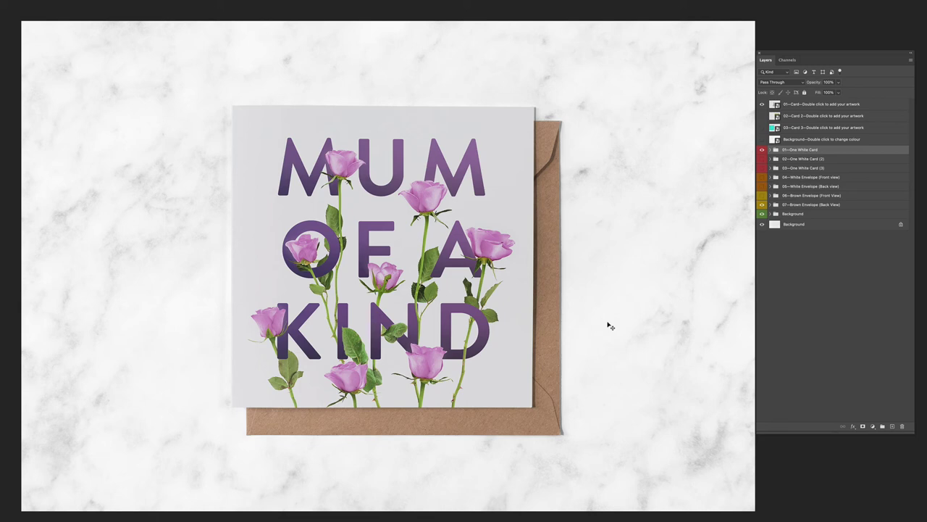
Show CARD 02, hide the brown envelope, and enable the rose artwork inside Card 2, saving it
{"action": "left_click", "coordinate": [762, 158]}
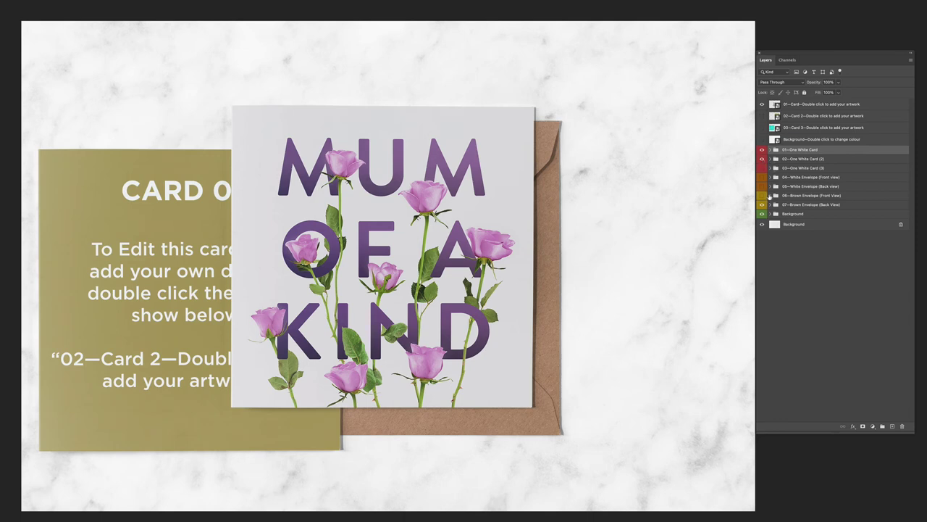
{"action": "left_click", "coordinate": [763, 205]}
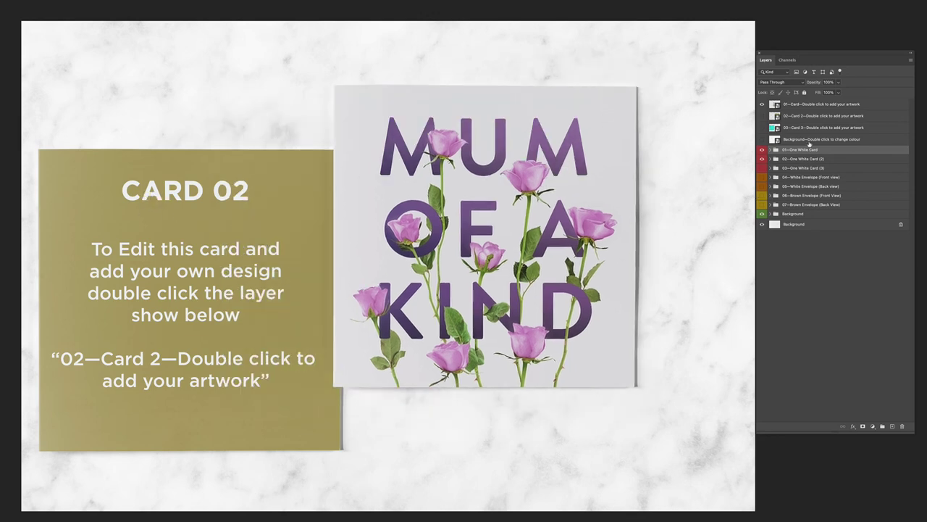
{"action": "left_click", "coordinate": [798, 117]}
{"action": "double_click", "coordinate": [774, 116]}
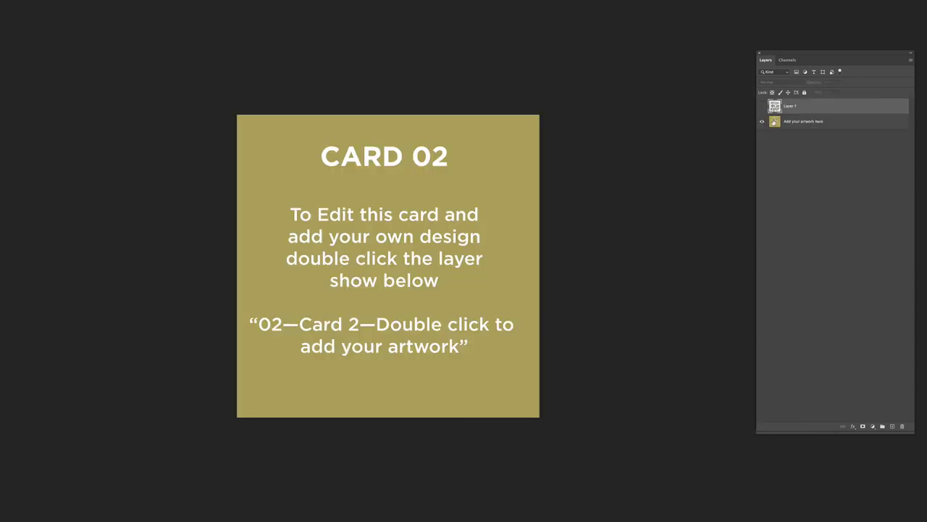
{"action": "left_click", "coordinate": [762, 106]}
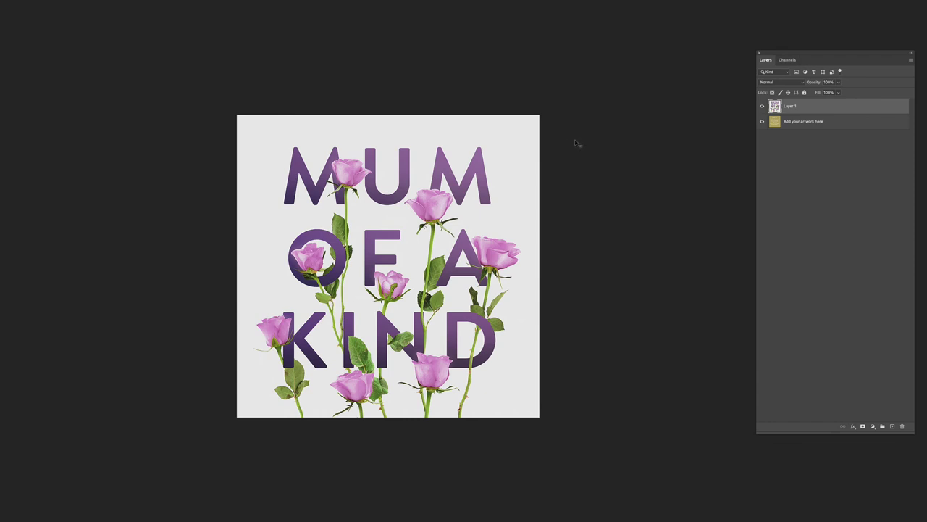
{"action": "key", "text": "ctrl+s"}
{"action": "key", "text": "ctrl+w"}
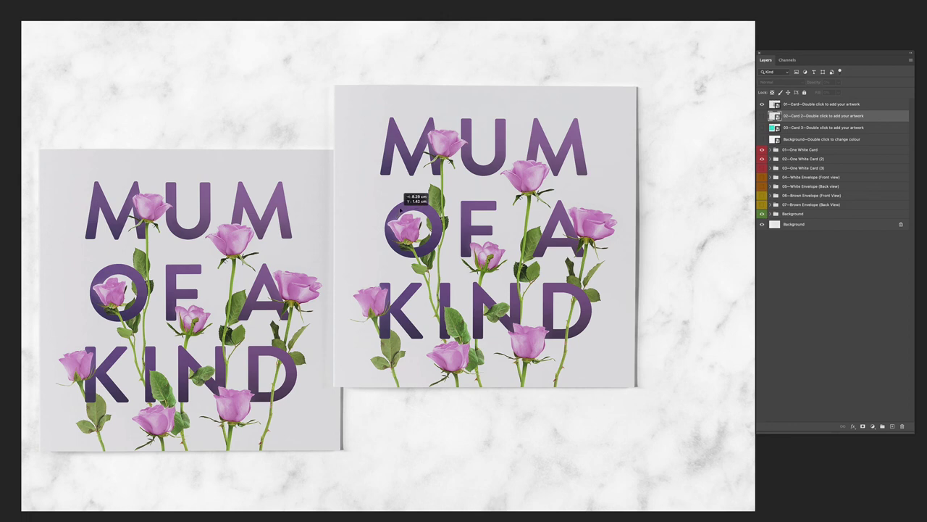
Rotate the second card slightly counter-clockwise and slide it behind the front card's left side
{"action": "left_click", "coordinate": [797, 160]}
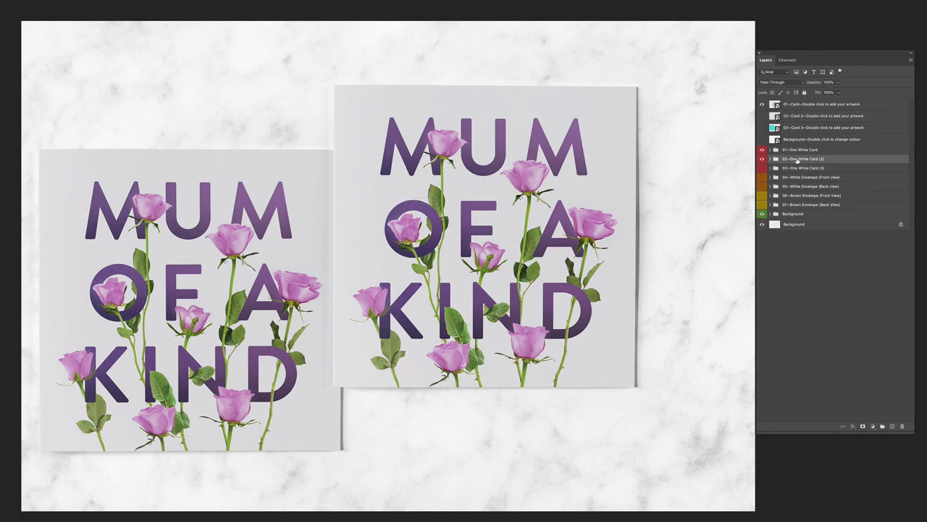
{"action": "left_click_drag", "start_coordinate": [378, 221], "coordinate": [528, 171]}
{"action": "left_click_drag", "start_coordinate": [450, 194], "coordinate": [416, 197]}
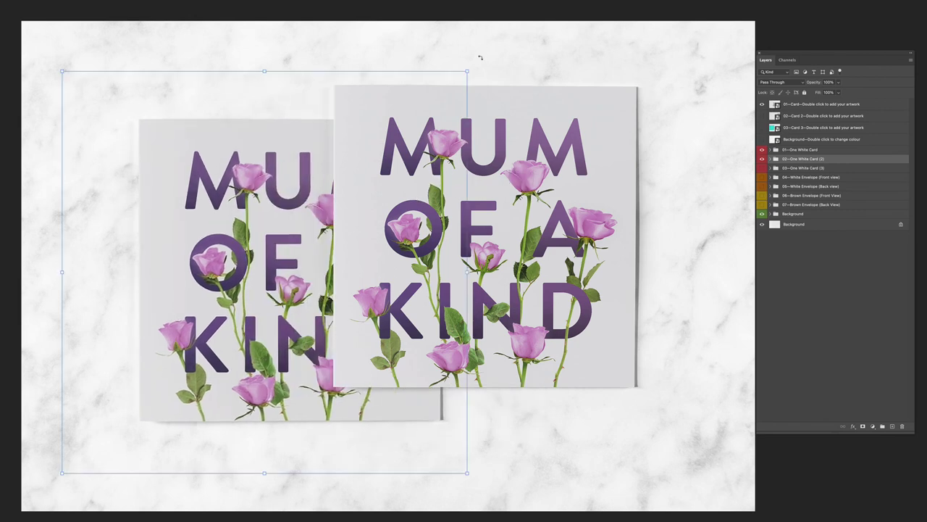
{"action": "left_click_drag", "start_coordinate": [474, 65], "coordinate": [423, 52]}
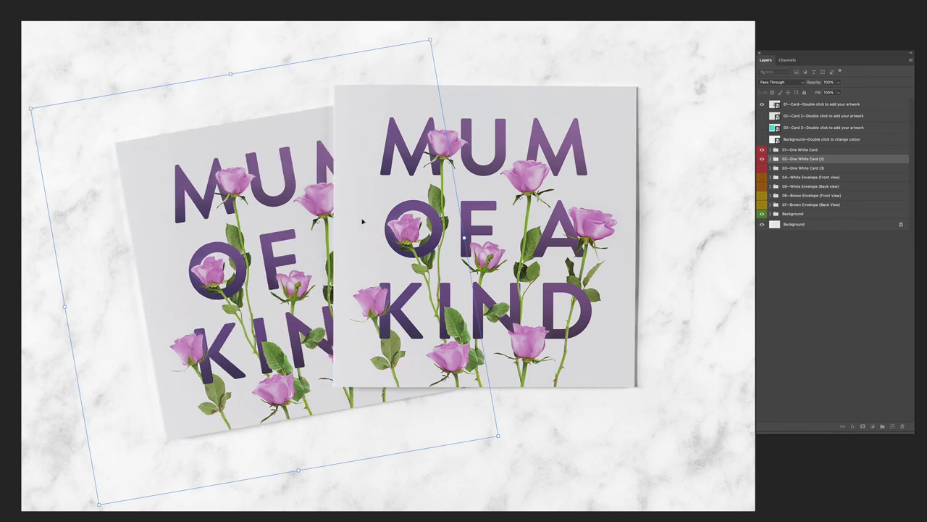
{"action": "key", "text": "Return"}
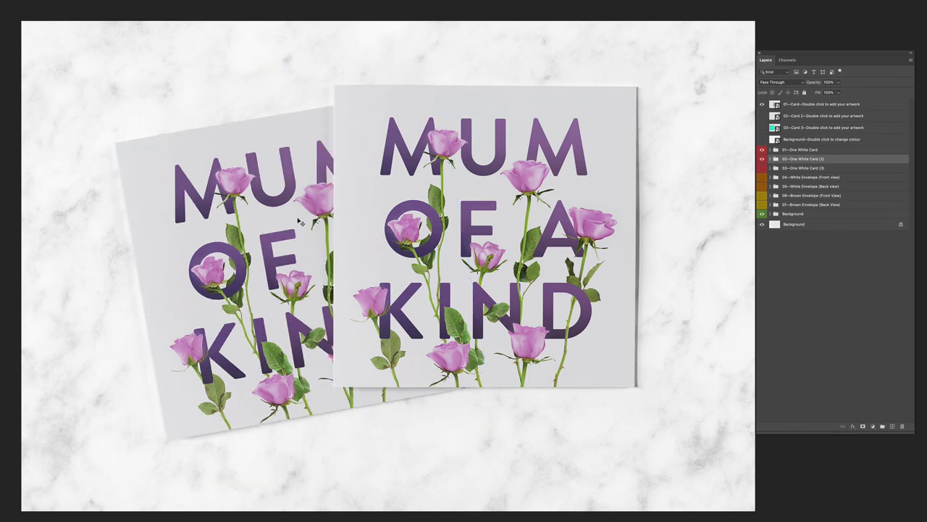
{"action": "left_click_drag", "start_coordinate": [371, 223], "coordinate": [410, 195]}
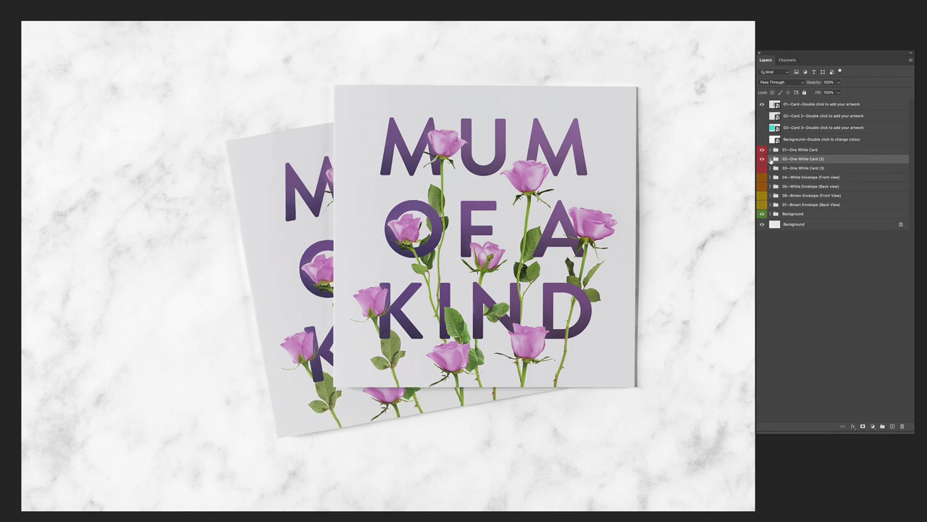